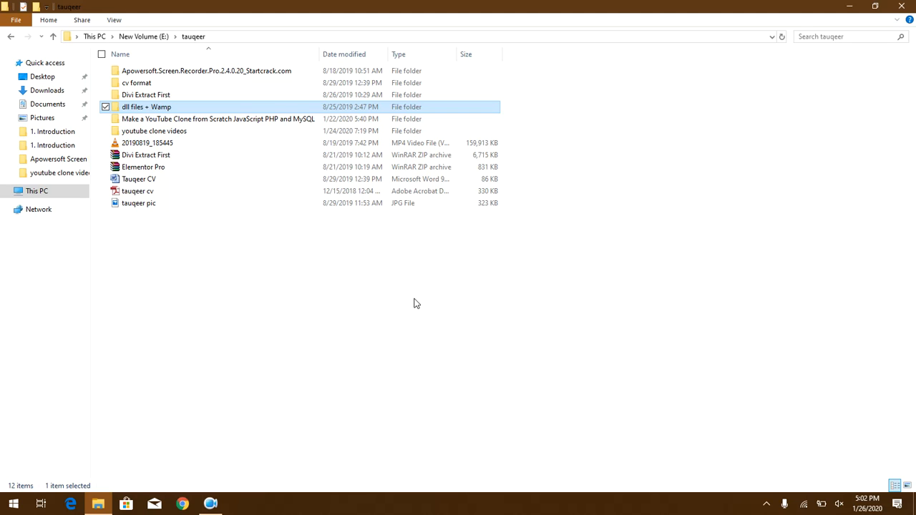
Step: Open the dll files + Wamp folder
{"action": "key", "text": "Return"}
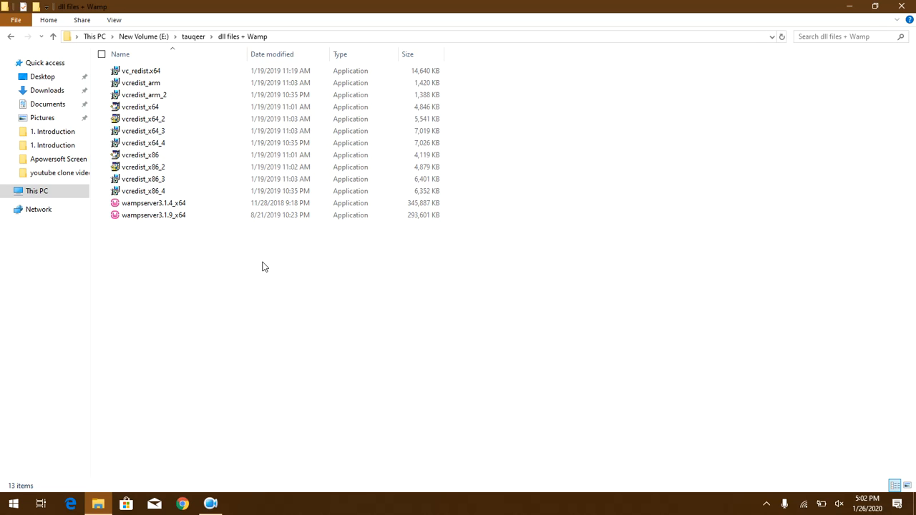
Step: Try to run the Microsoft Visual C++ 2015 Redistributable (x64) maintenance setup from vc_redist.x64, retry it once and cancel it
{"action": "double_click", "coordinate": [163, 67]}
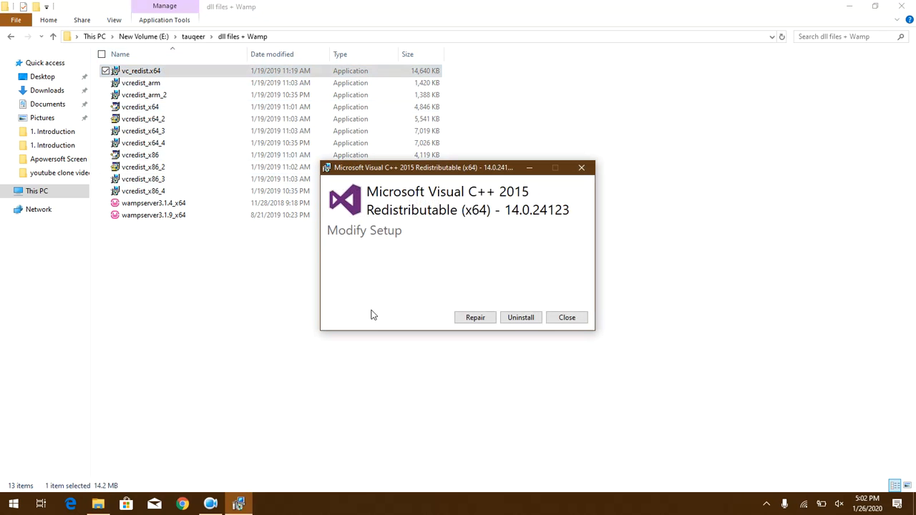
{"action": "left_click", "coordinate": [513, 321]}
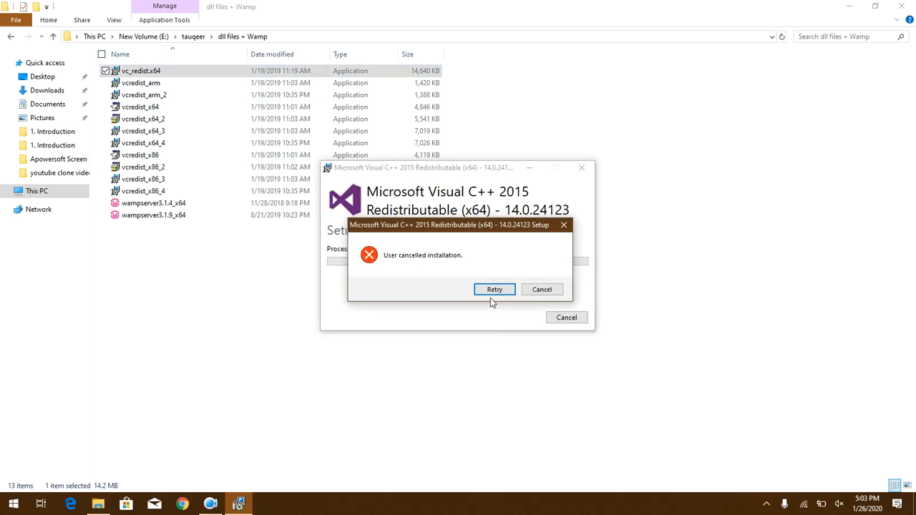
{"action": "left_click", "coordinate": [511, 289]}
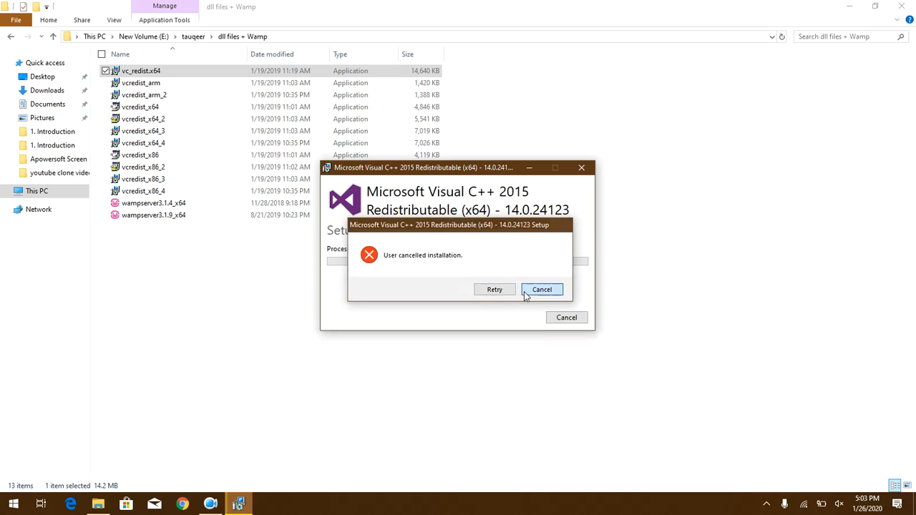
{"action": "left_click", "coordinate": [542, 290]}
{"action": "left_click", "coordinate": [576, 316]}
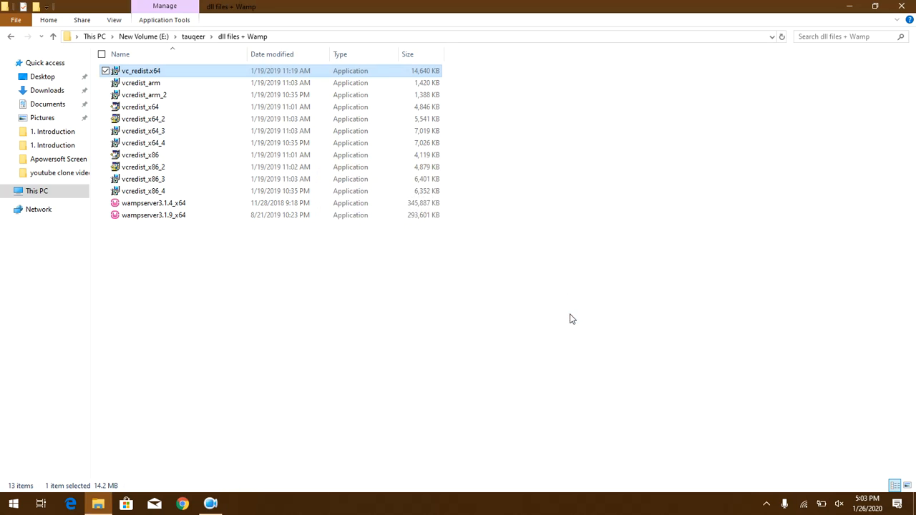
Step: Repair the Microsoft Visual C++ 2008 Redistributable with the vcredist_x64 installer and finish its setup
{"action": "left_click", "coordinate": [164, 109]}
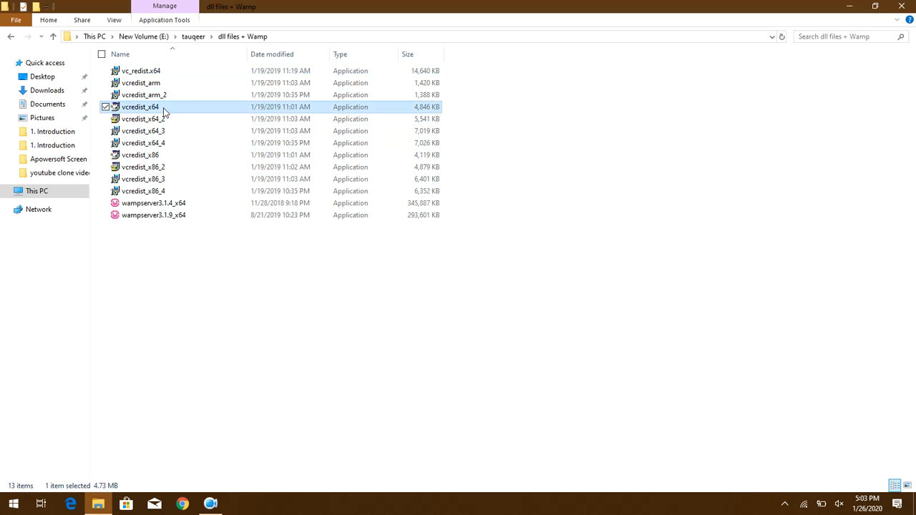
{"action": "double_click", "coordinate": [163, 111]}
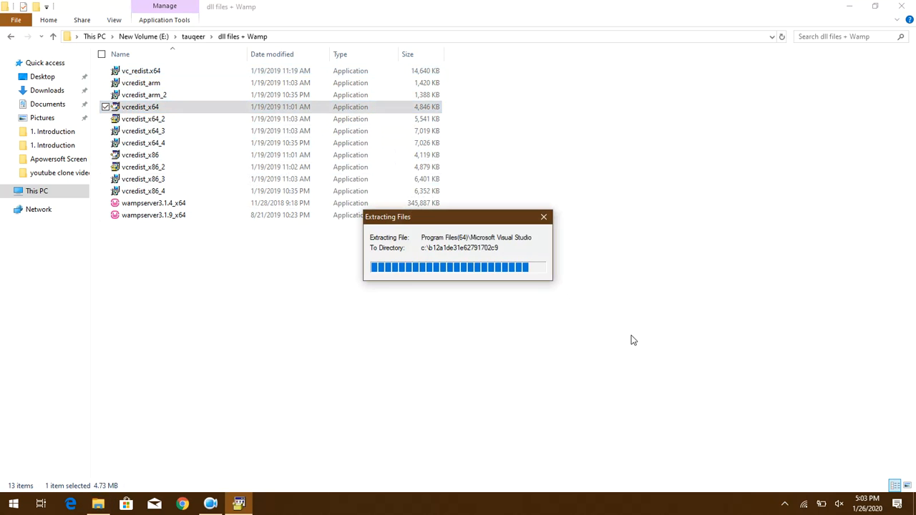
{"action": "left_click", "coordinate": [357, 214]}
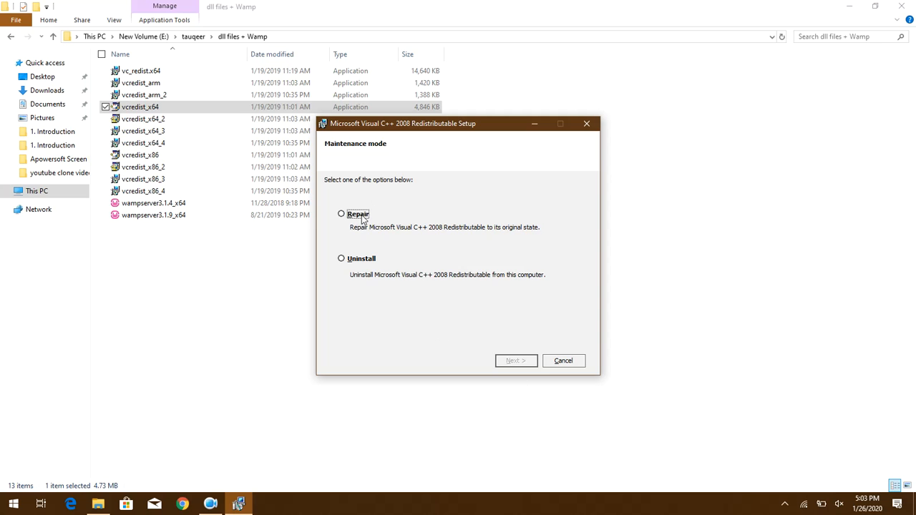
{"action": "left_click", "coordinate": [501, 361]}
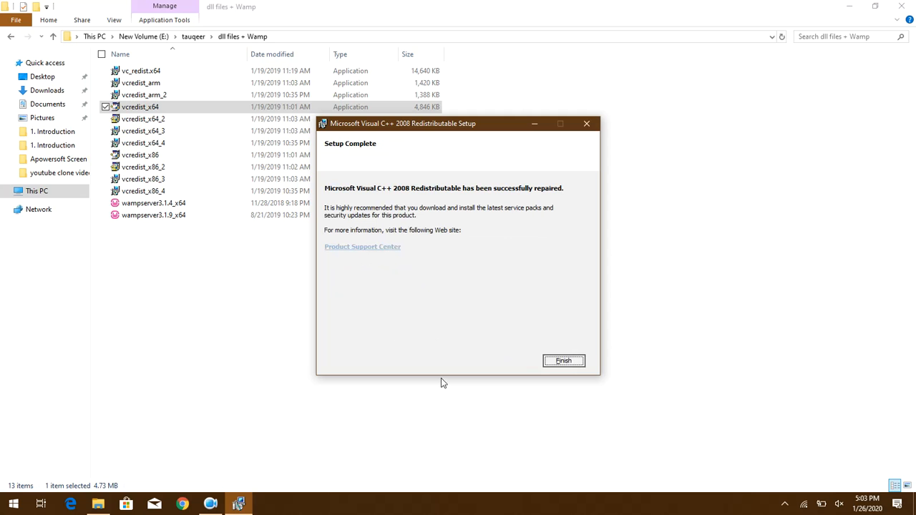
{"action": "left_click", "coordinate": [572, 363]}
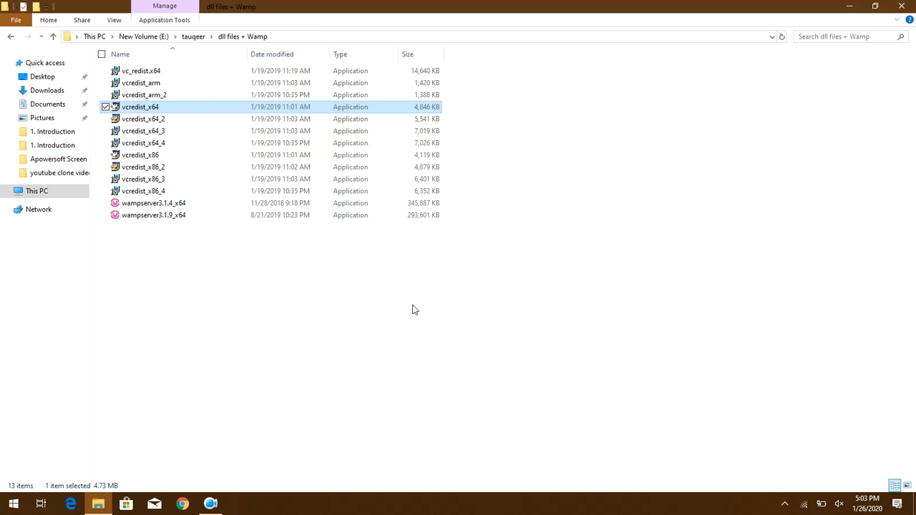
{"action": "double_click", "coordinate": [160, 123]}
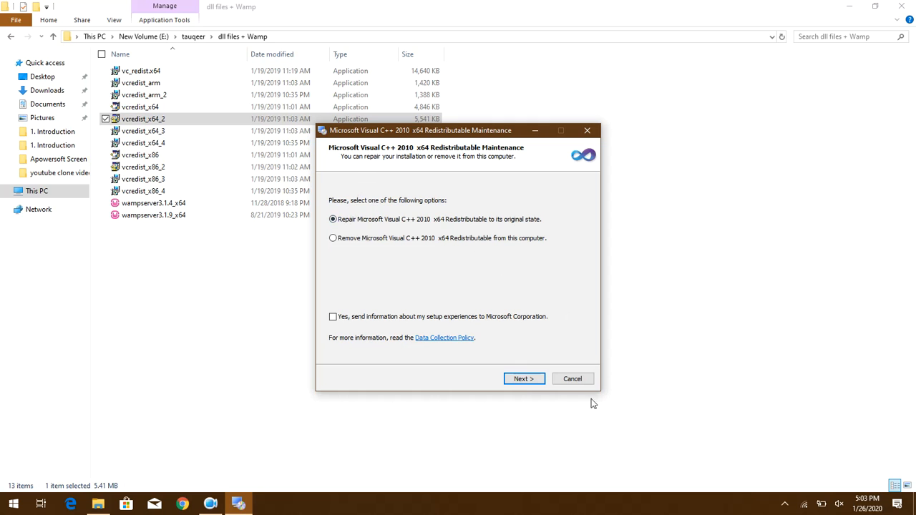
{"action": "left_click", "coordinate": [566, 380]}
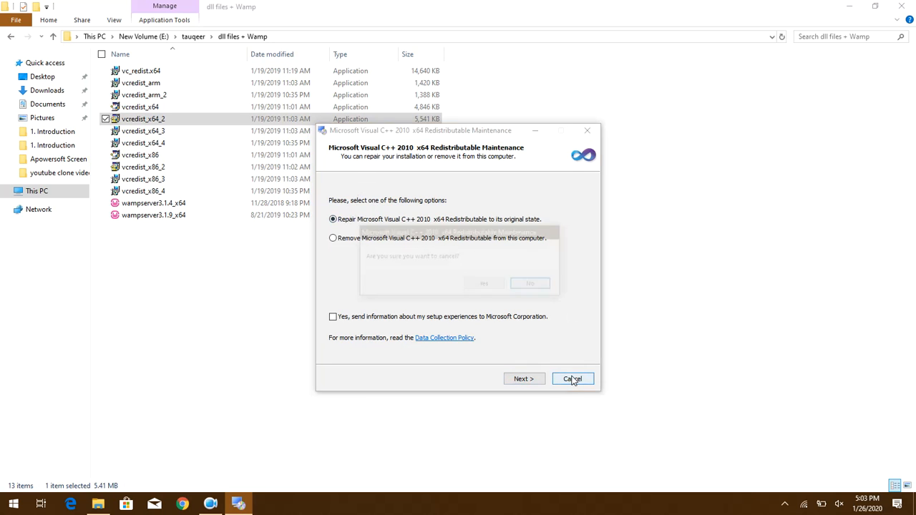
{"action": "left_click", "coordinate": [484, 285]}
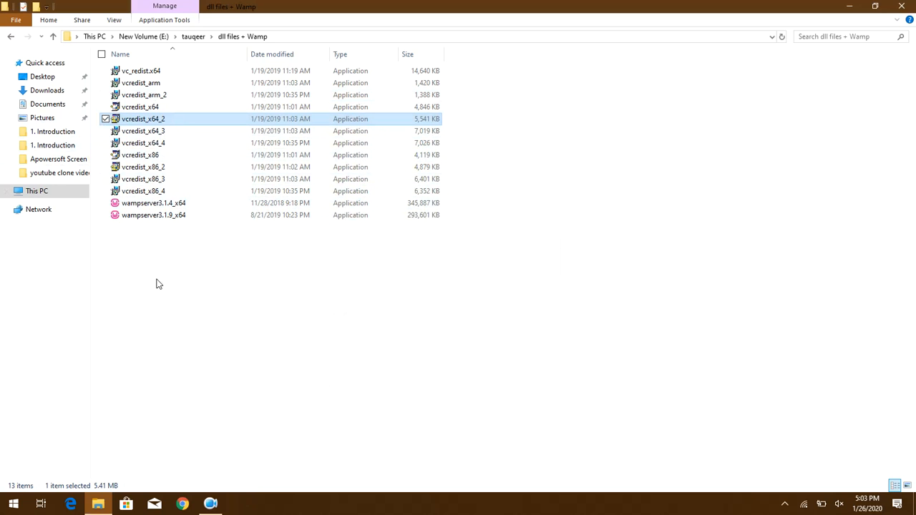
Step: Launch the wampserver3.1.9_x64 installer in English, accept the license agreement and continue to the destination location
{"action": "double_click", "coordinate": [165, 215]}
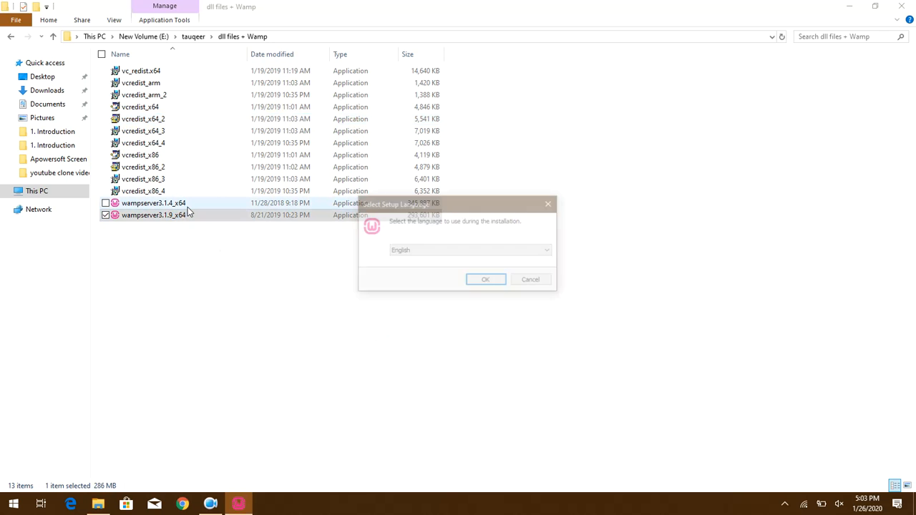
{"action": "left_click", "coordinate": [499, 286]}
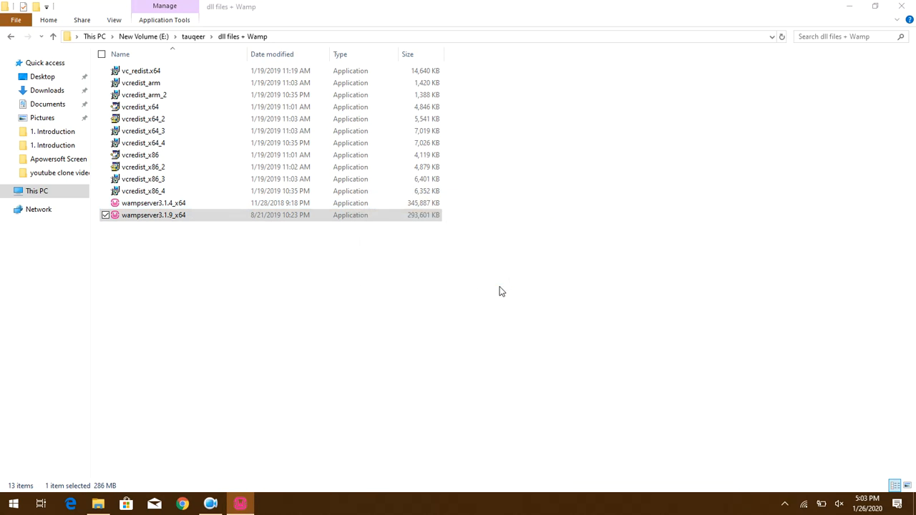
{"action": "left_click", "coordinate": [351, 331]}
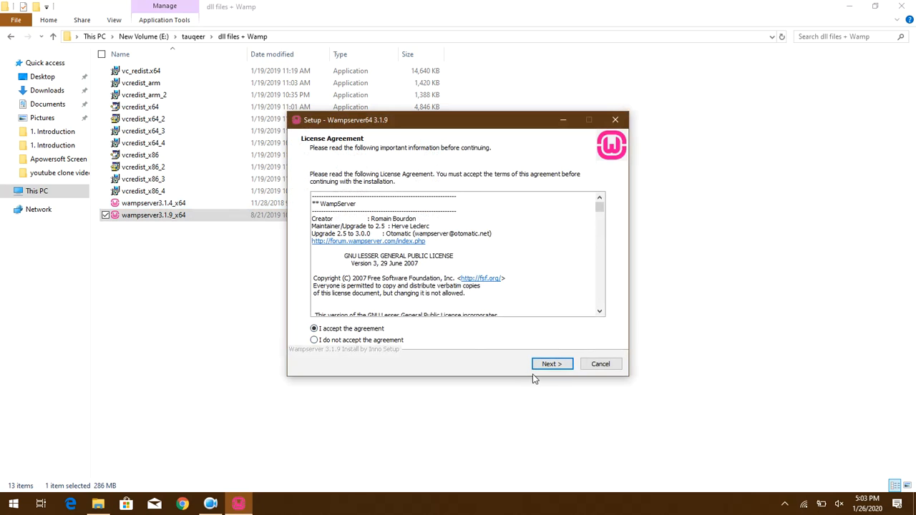
{"action": "left_click", "coordinate": [549, 366]}
{"action": "left_click", "coordinate": [547, 365]}
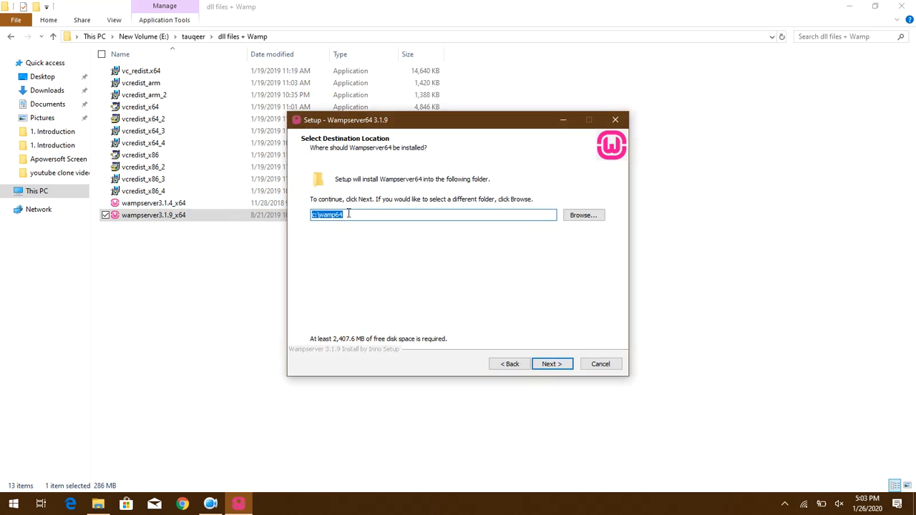
Step: Keep c:\wamp64 as the destination and Wampserver64 as the Start Menu folder, and start the installation
{"action": "left_click", "coordinate": [591, 216]}
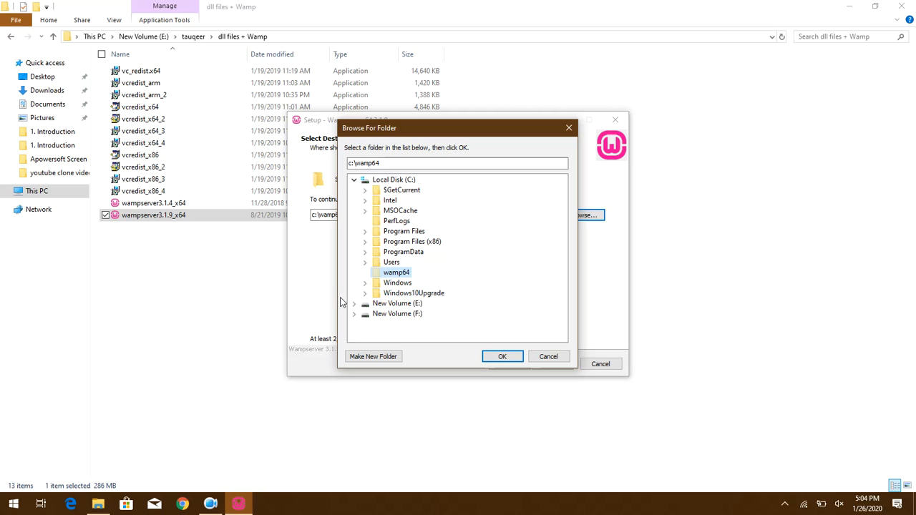
{"action": "left_click", "coordinate": [546, 357]}
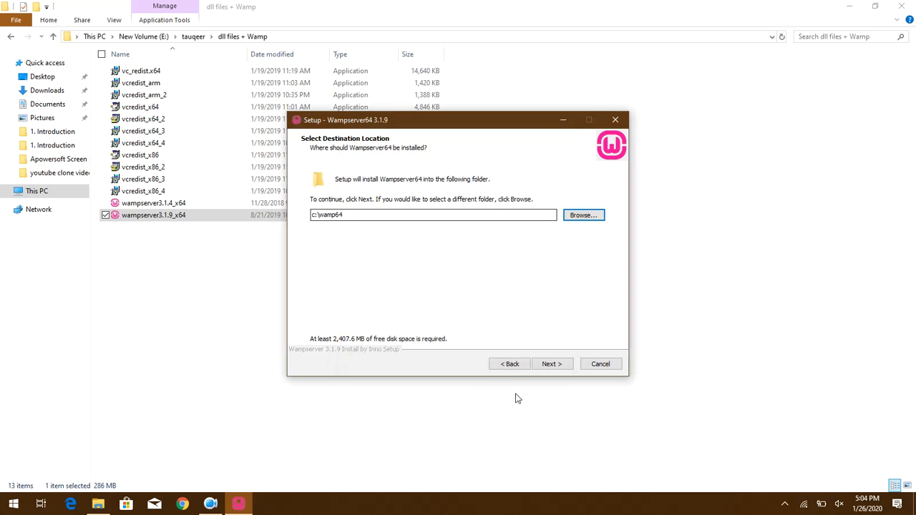
{"action": "left_click", "coordinate": [552, 364]}
{"action": "left_click", "coordinate": [552, 364]}
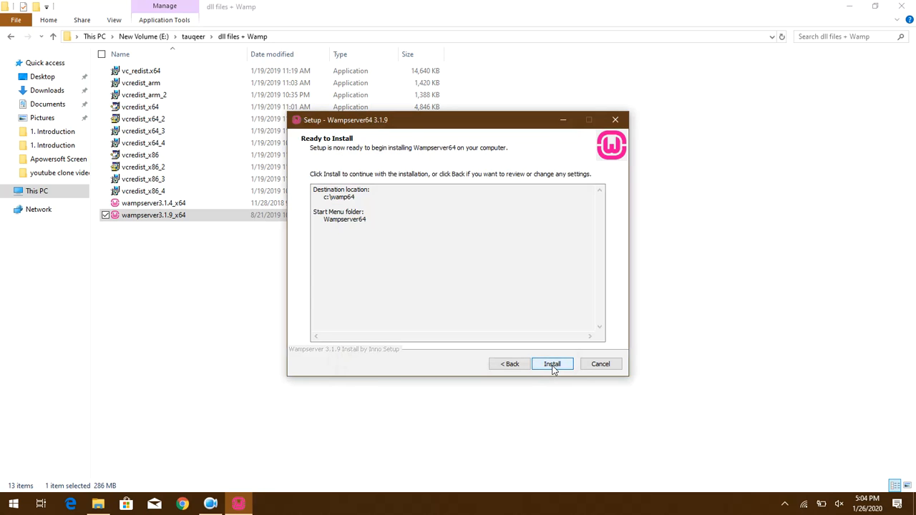
{"action": "left_click", "coordinate": [553, 367]}
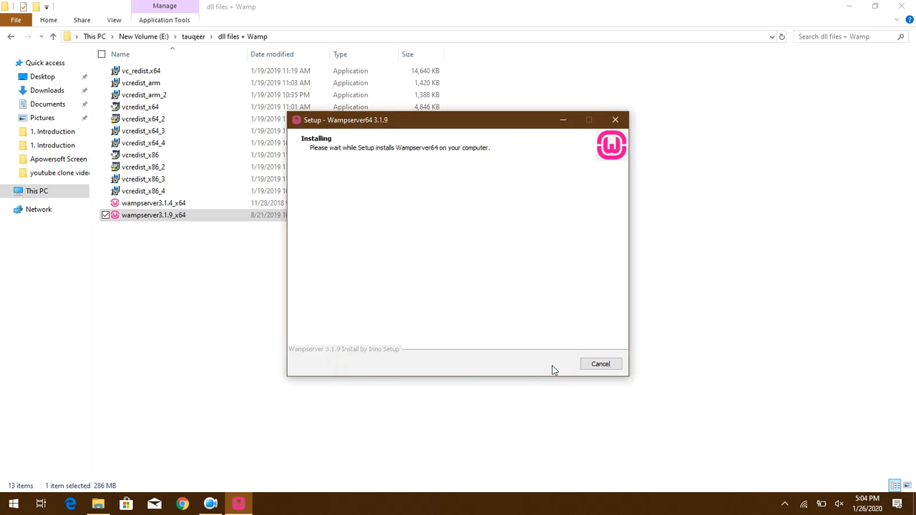
Step: Permanently delete the wampserver3.1.4_x64 installer file and return to the Wampserver64 setup window
{"action": "left_click", "coordinate": [175, 206]}
{"action": "left_click", "coordinate": [176, 206]}
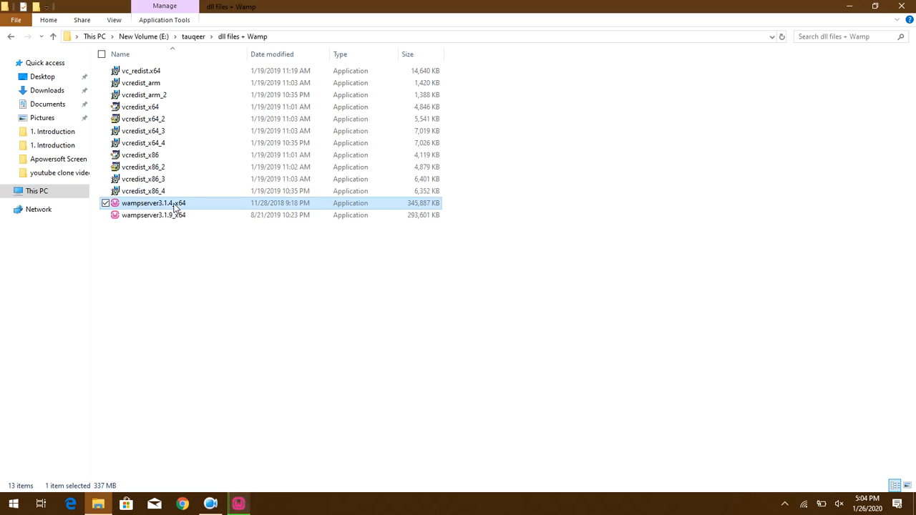
{"action": "key", "text": "shift+Delete"}
{"action": "key", "text": "Return"}
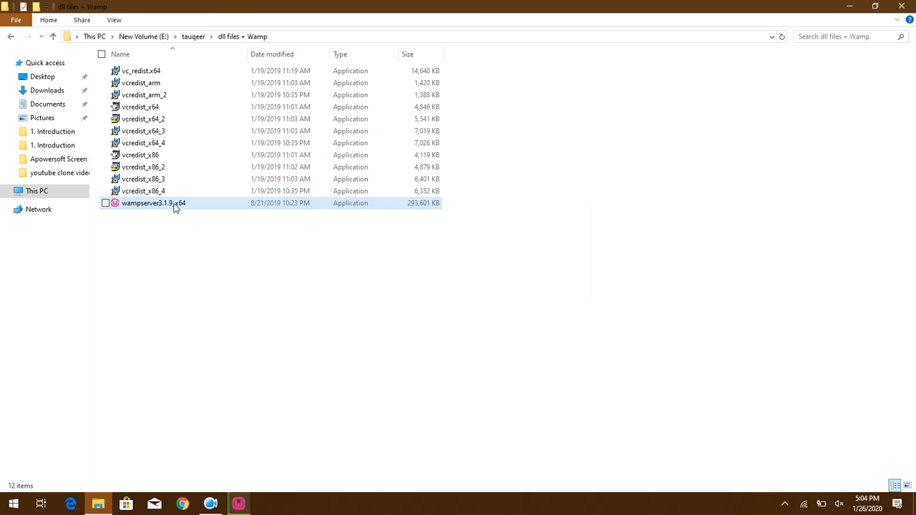
{"action": "left_click", "coordinate": [239, 504]}
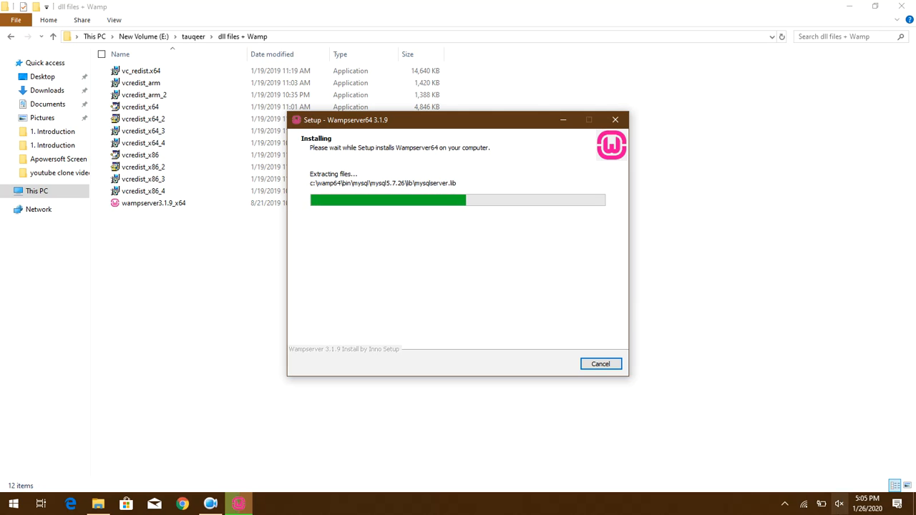
Step: Unmute the computer's speakers
{"action": "left_click", "coordinate": [840, 505]}
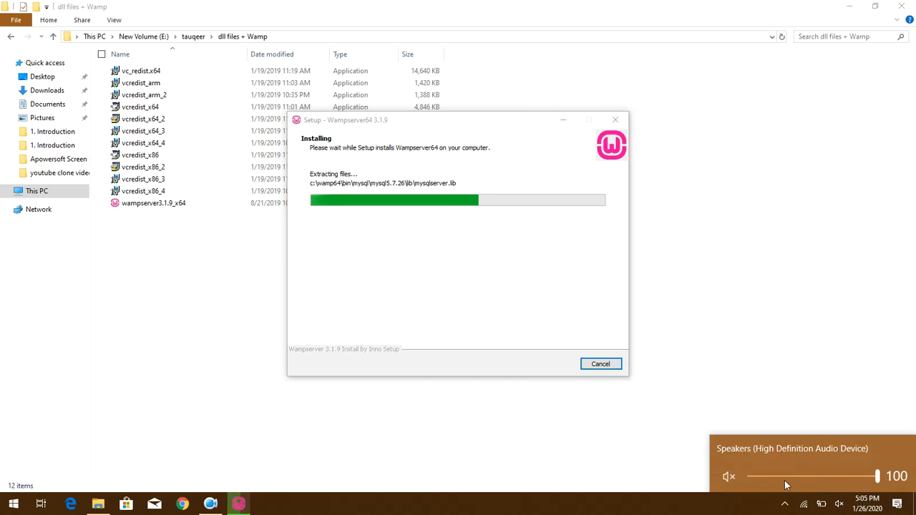
{"action": "left_click", "coordinate": [729, 477]}
{"action": "left_click", "coordinate": [496, 314]}
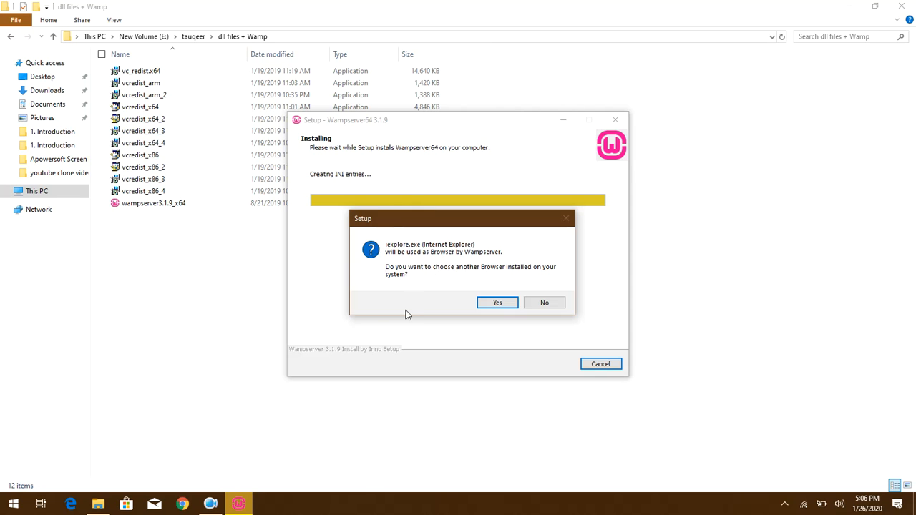
Step: Choose chrome from Program Files (x86)\Google\Chrome\Application as Wampserver's default browser instead of Internet Explorer
{"action": "left_click", "coordinate": [498, 303]}
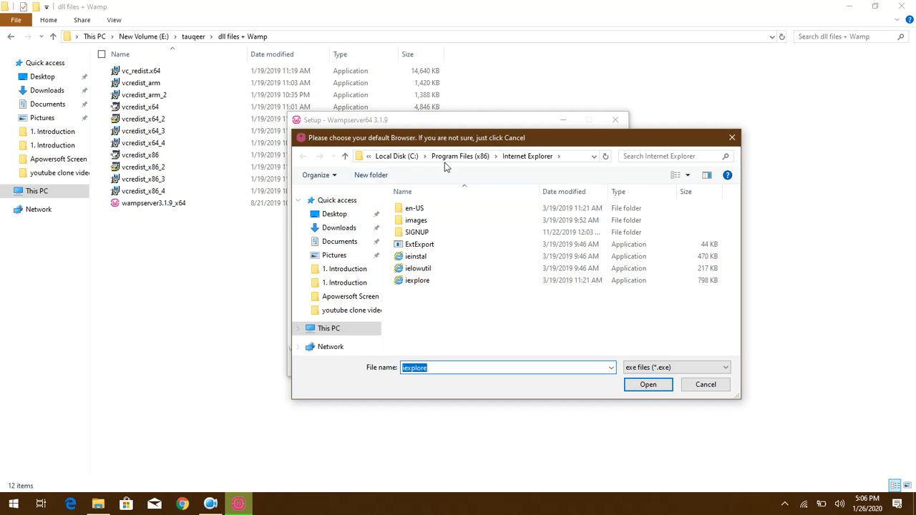
{"action": "left_click", "coordinate": [455, 157]}
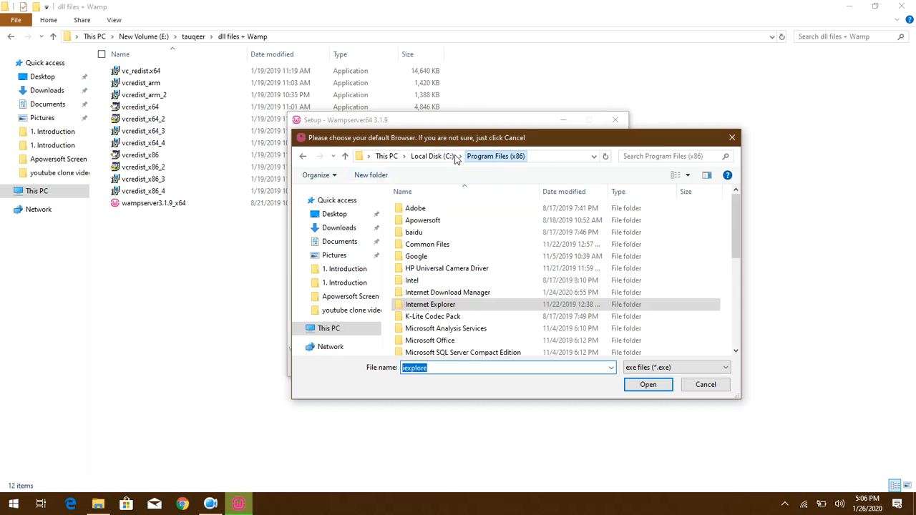
{"action": "double_click", "coordinate": [428, 255]}
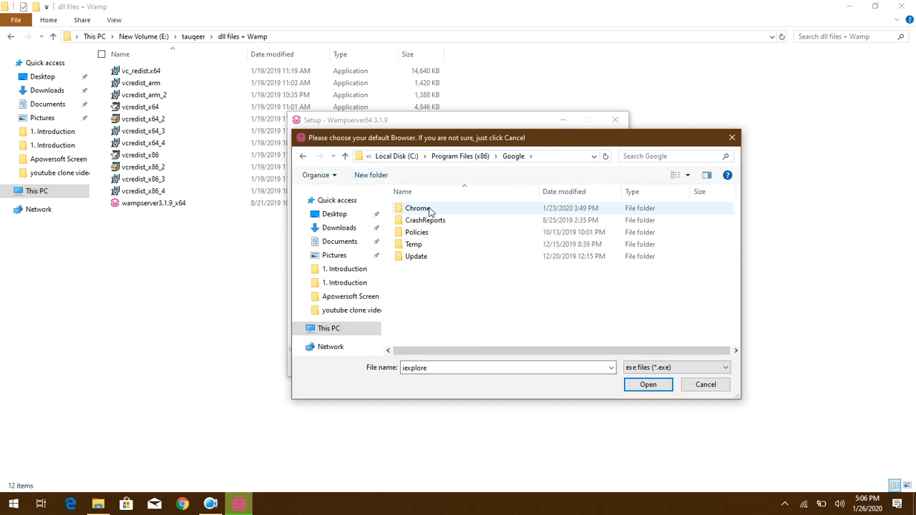
{"action": "double_click", "coordinate": [429, 209]}
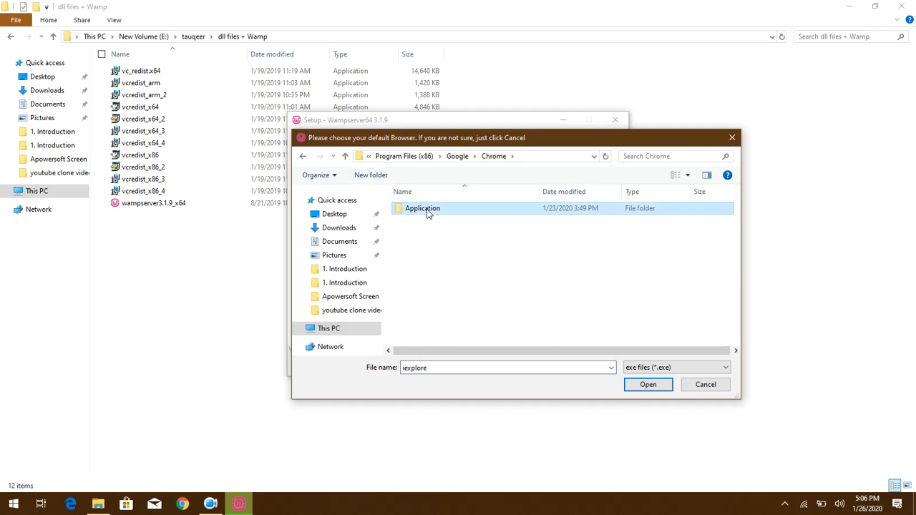
{"action": "double_click", "coordinate": [427, 213]}
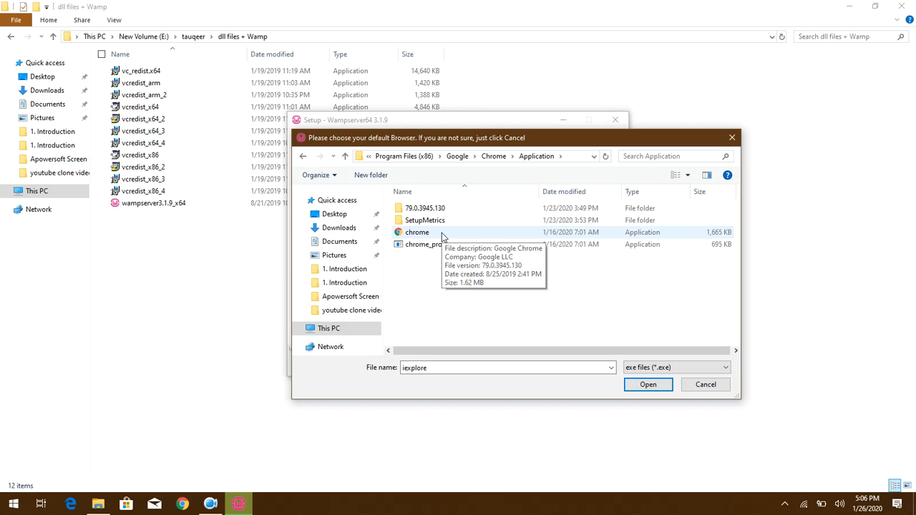
{"action": "double_click", "coordinate": [441, 236]}
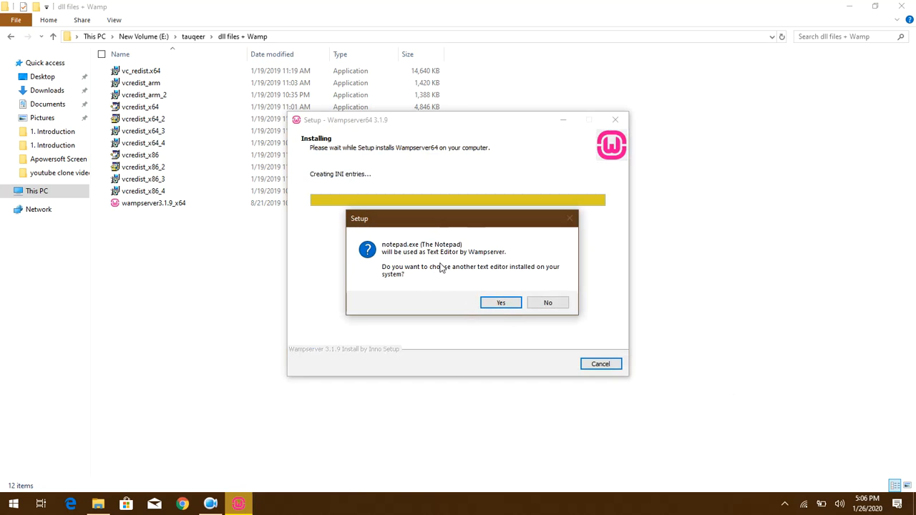
Step: Cancel the choice of another text editor to keep Notepad for Wampserver, and continue past the setup's information page
{"action": "left_click", "coordinate": [500, 303]}
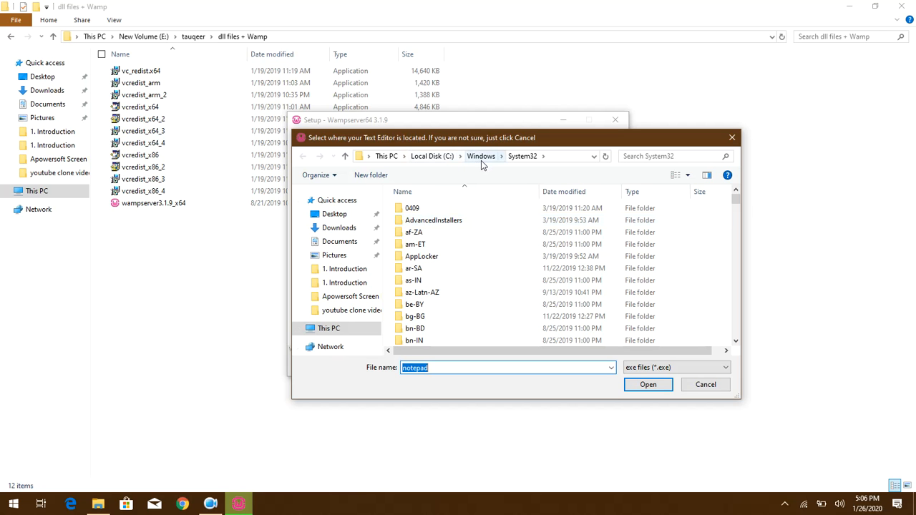
{"action": "mouse_move", "coordinate": [739, 200]}
{"action": "left_mouse_down"}
{"action": "mouse_move", "coordinate": [740, 239]}
{"action": "mouse_move", "coordinate": [740, 199]}
{"action": "left_mouse_up"}
{"action": "left_click", "coordinate": [713, 392]}
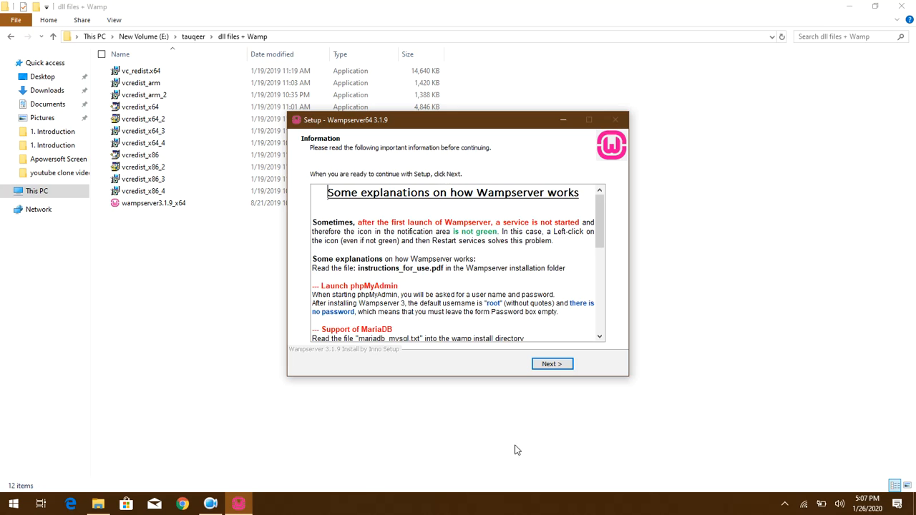
{"action": "left_click", "coordinate": [551, 363]}
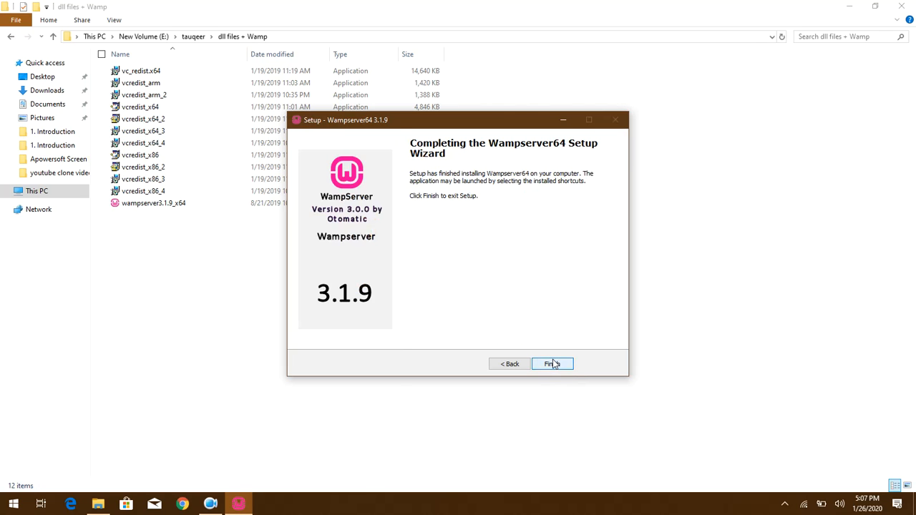
Step: Finish the Wampserver64 3.1.9 setup and return to a refreshed desktop
{"action": "left_click", "coordinate": [553, 364]}
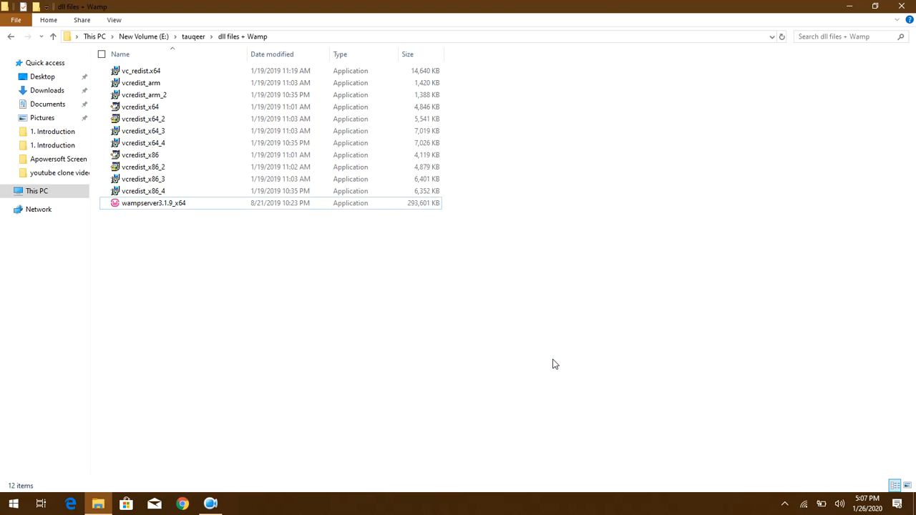
{"action": "left_click", "coordinate": [847, 6]}
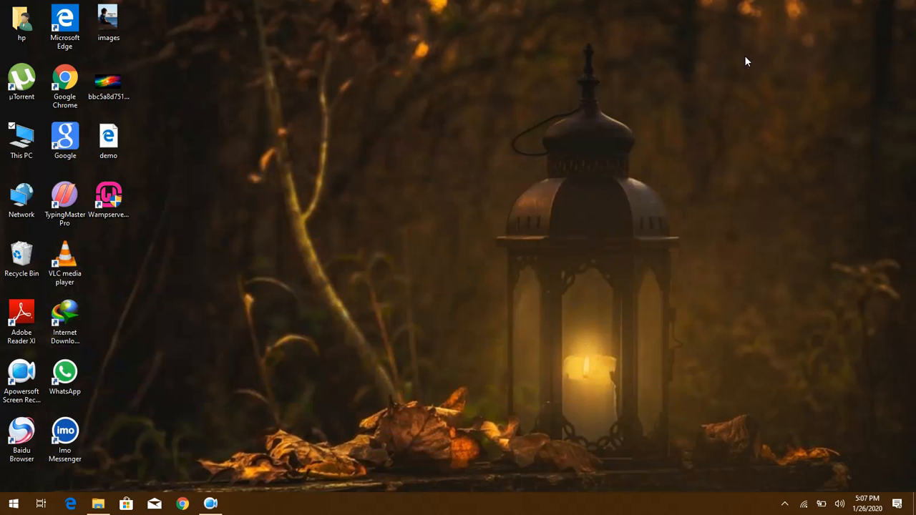
{"action": "right_click", "coordinate": [641, 133]}
{"action": "left_click", "coordinate": [572, 165]}
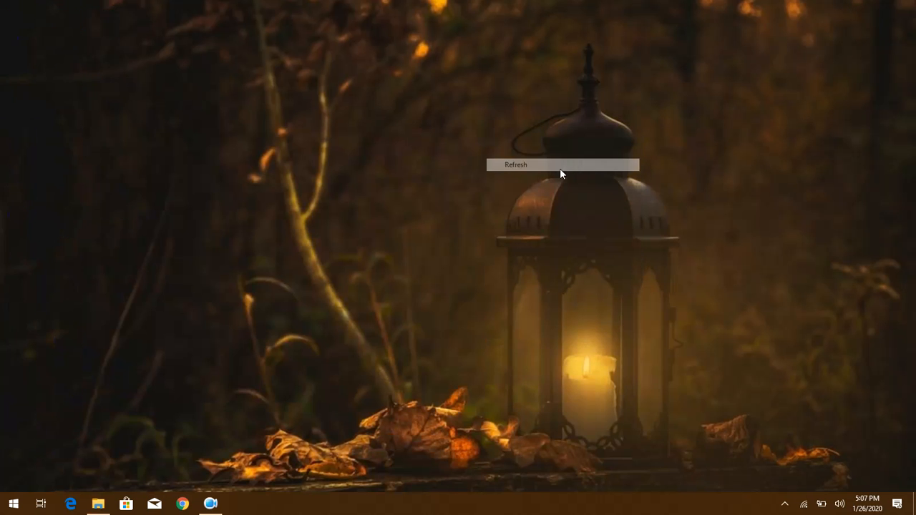
Step: Launch Wampserver from the desktop and open its Localhost homepage in the browser, dismissing the restore-pages prompt
{"action": "left_click", "coordinate": [110, 202]}
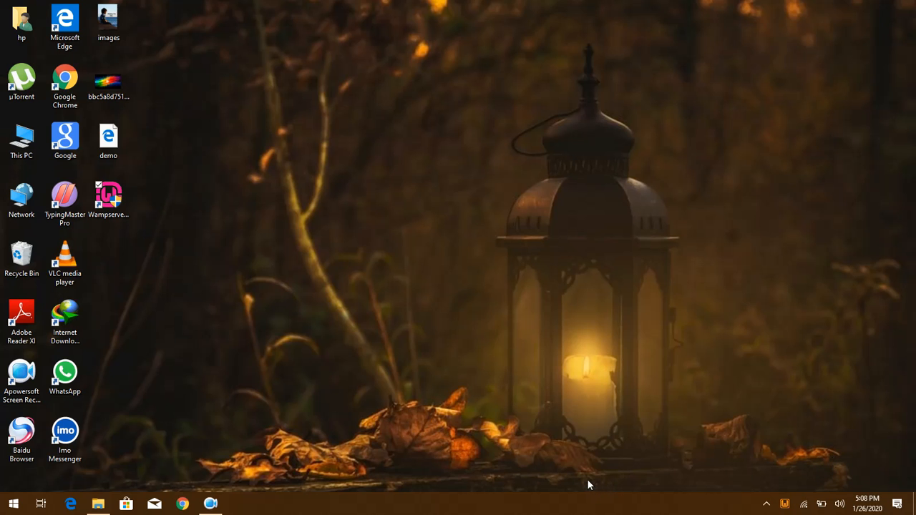
{"action": "left_click", "coordinate": [784, 504]}
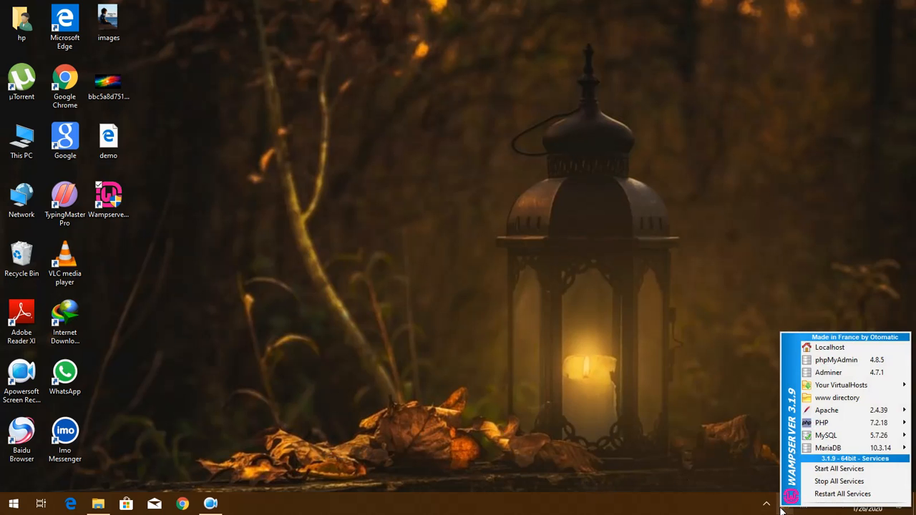
{"action": "left_click", "coordinate": [852, 350]}
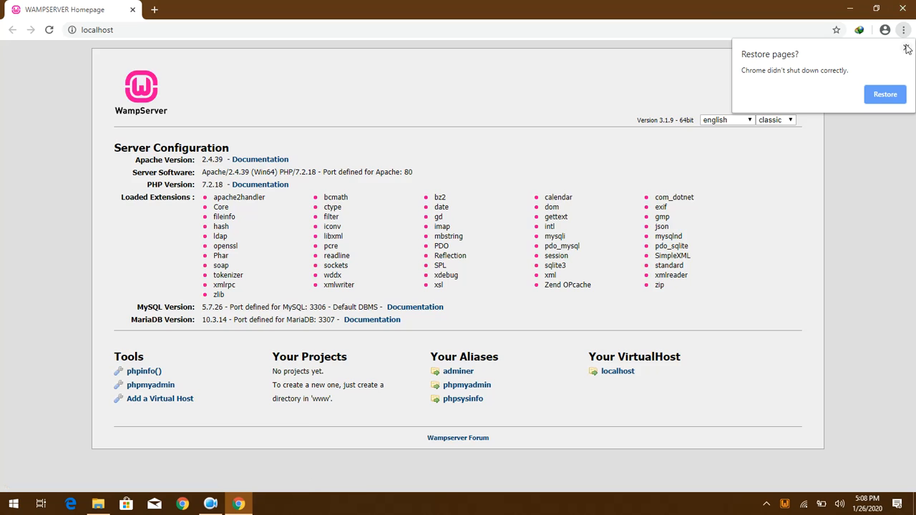
{"action": "left_click", "coordinate": [905, 48]}
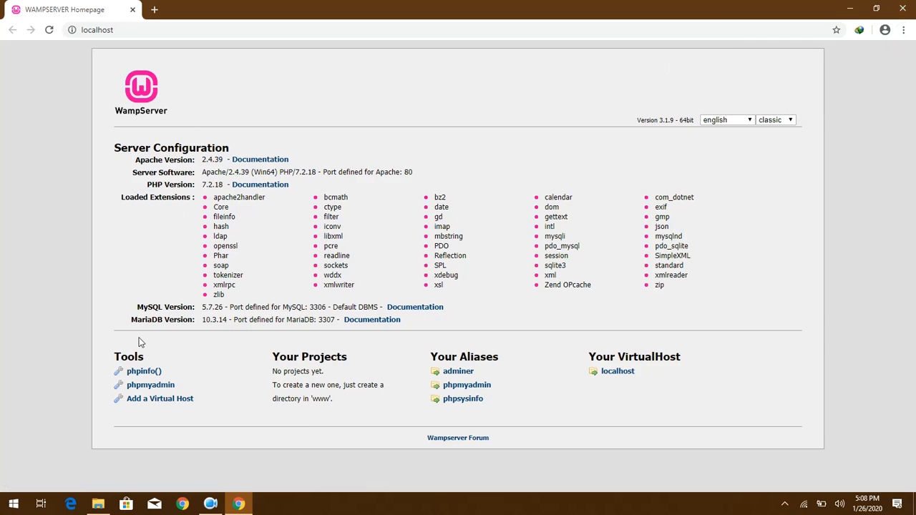
Step: Open phpMyAdmin from the WampServer homepage and check the hidden notification icons for Wampserver
{"action": "left_click", "coordinate": [133, 388]}
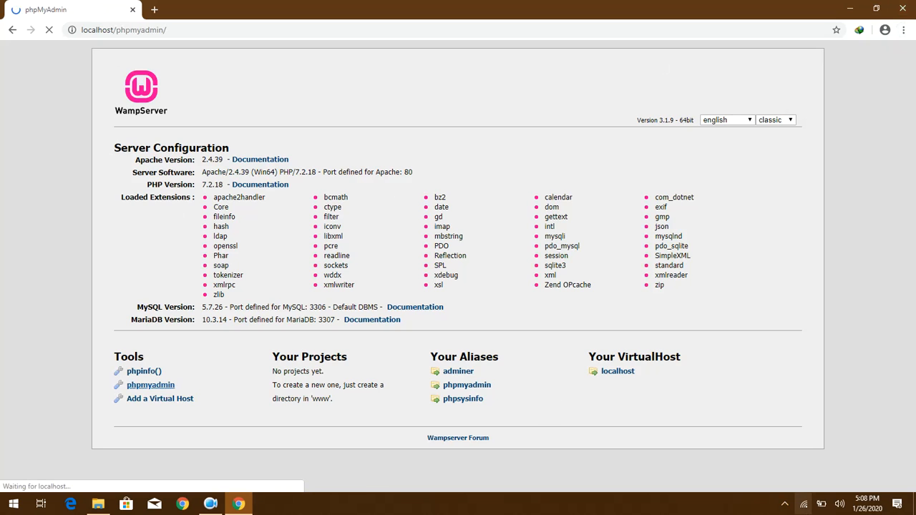
{"action": "left_click", "coordinate": [785, 505]}
{"action": "left_click", "coordinate": [784, 505]}
{"action": "left_click", "coordinate": [784, 506]}
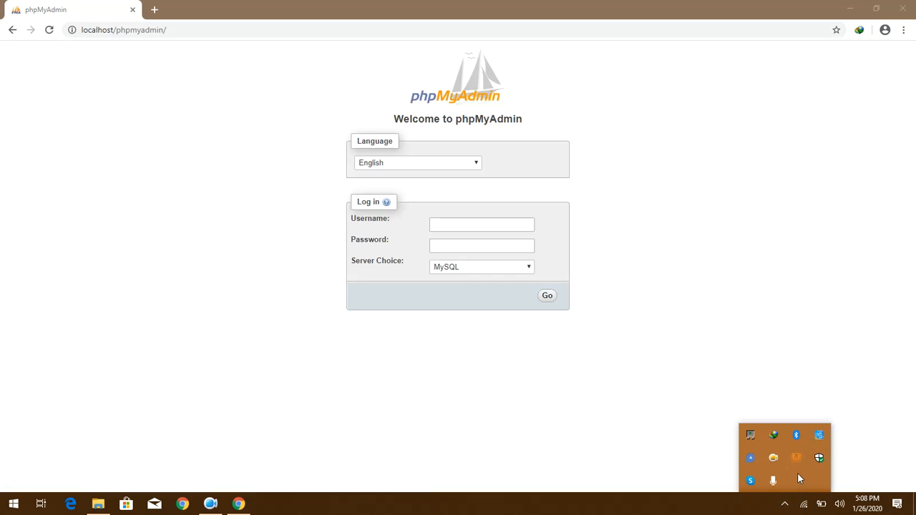
{"action": "left_click", "coordinate": [634, 390]}
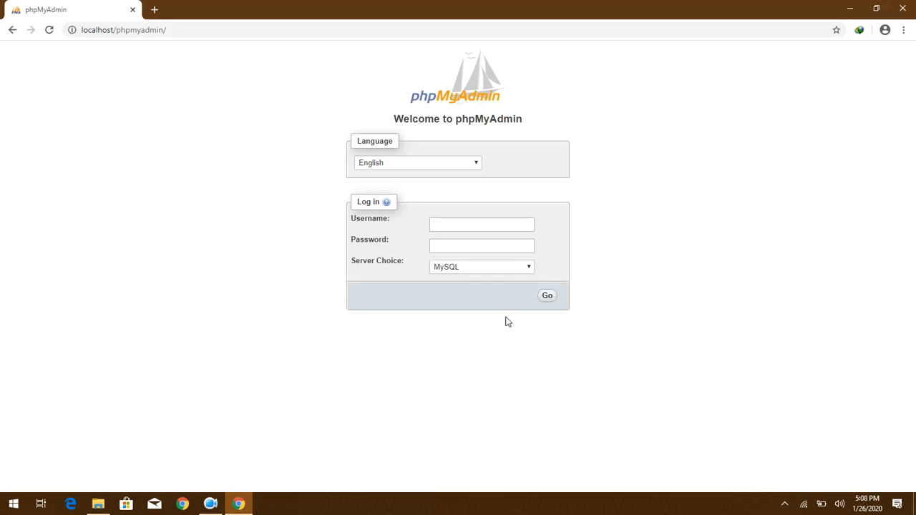
Step: Log in to phpMyAdmin on the MySQL server as root with the password left empty, and open the databases overview
{"action": "left_click", "coordinate": [471, 222]}
{"action": "left_click", "coordinate": [474, 244]}
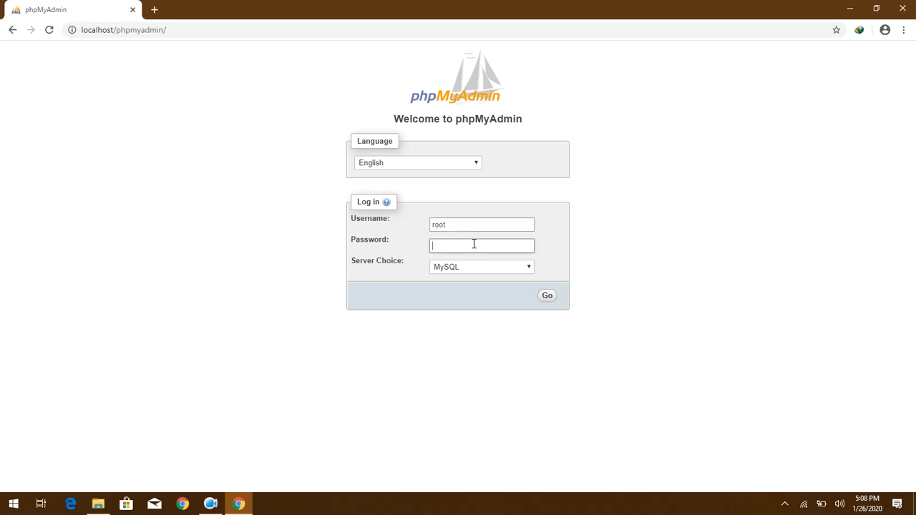
{"action": "left_click", "coordinate": [546, 299]}
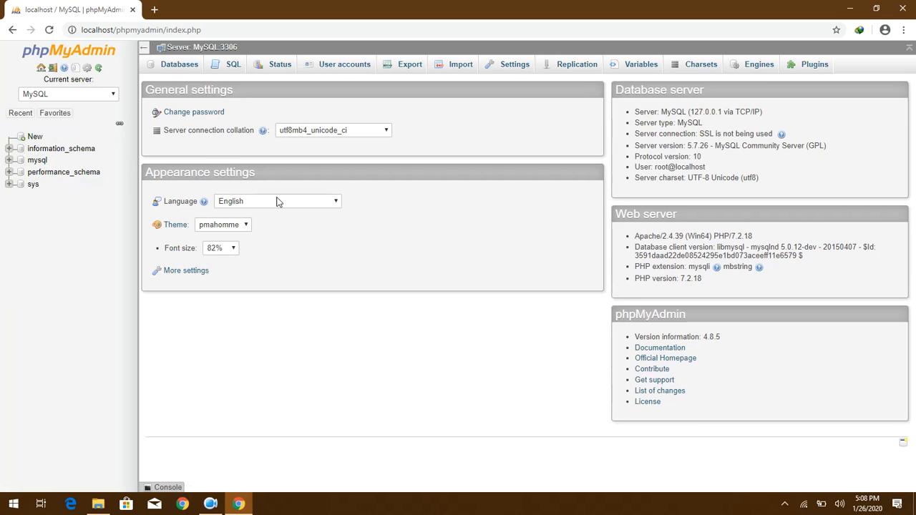
{"action": "left_click", "coordinate": [178, 63]}
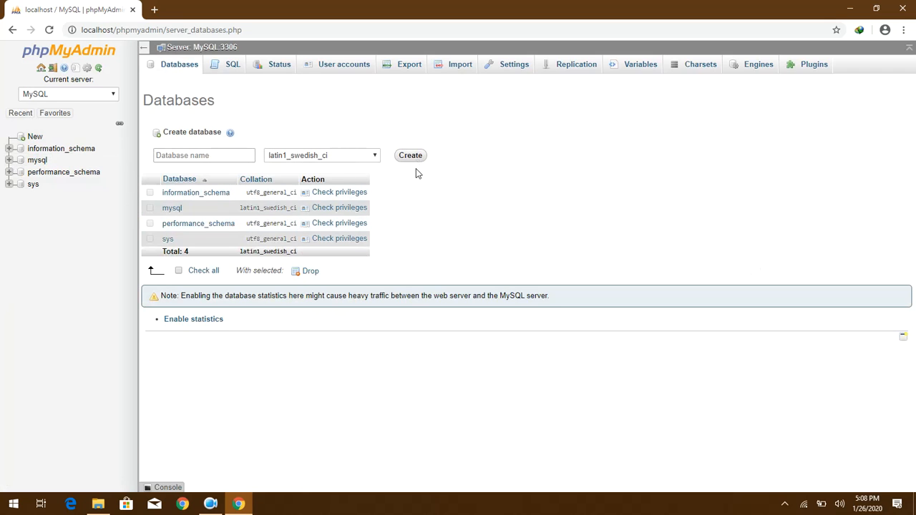
Step: Move the Wampserver notification icon out of the hidden icons so it sits directly on the taskbar
{"action": "left_click", "coordinate": [787, 508]}
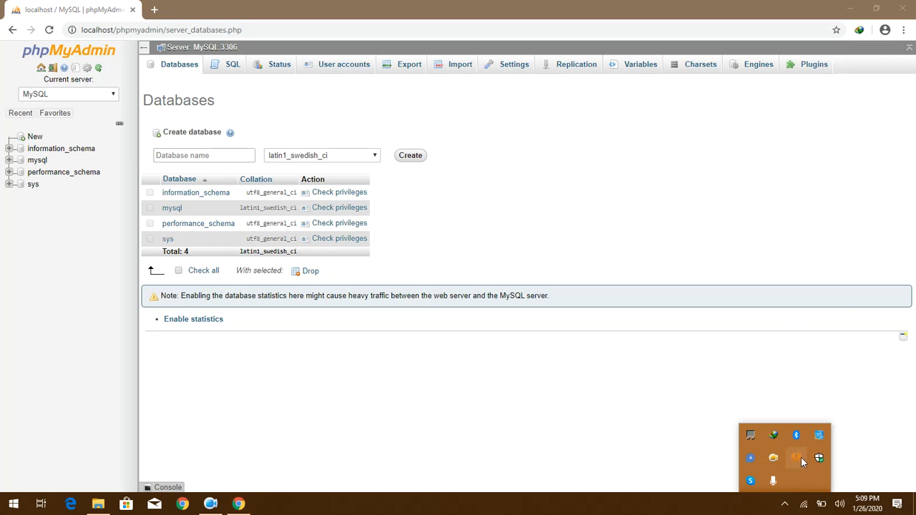
{"action": "left_click_drag", "start_coordinate": [801, 458], "coordinate": [802, 507]}
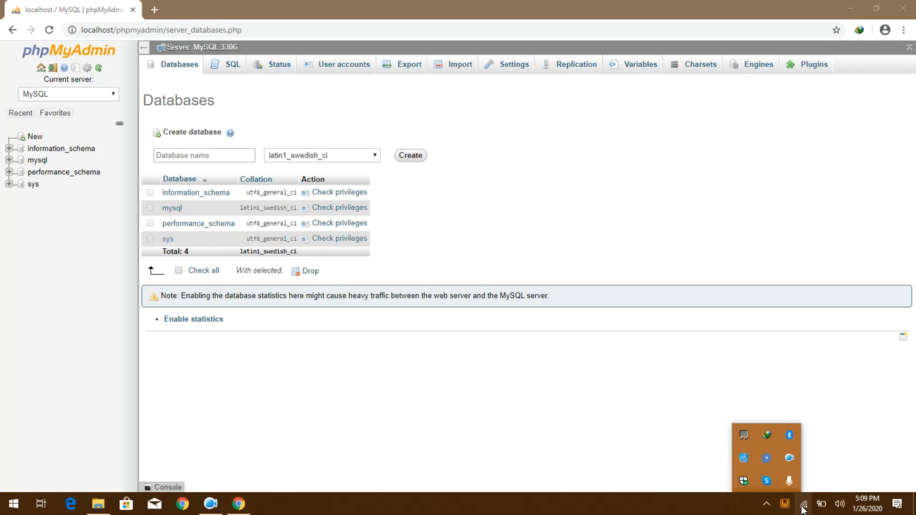
{"action": "left_click", "coordinate": [848, 372]}
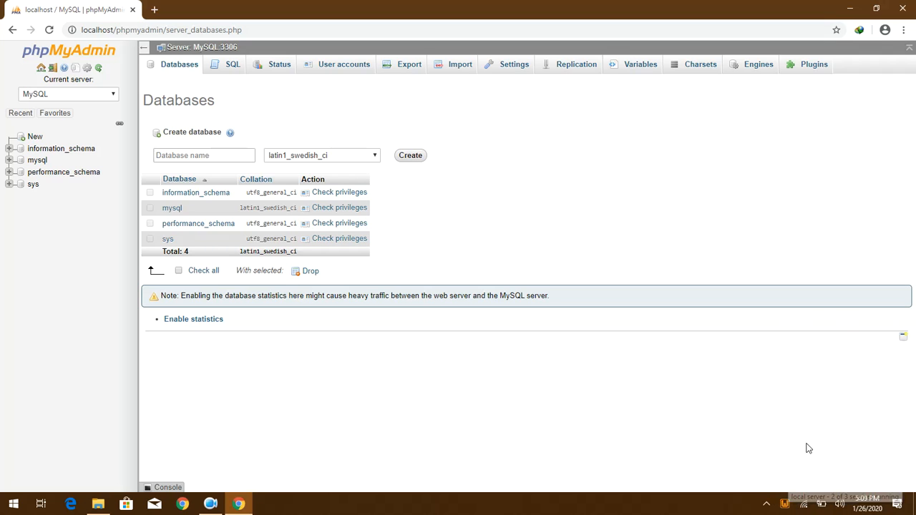
Step: Restart all Wampserver services
{"action": "right_click", "coordinate": [787, 504]}
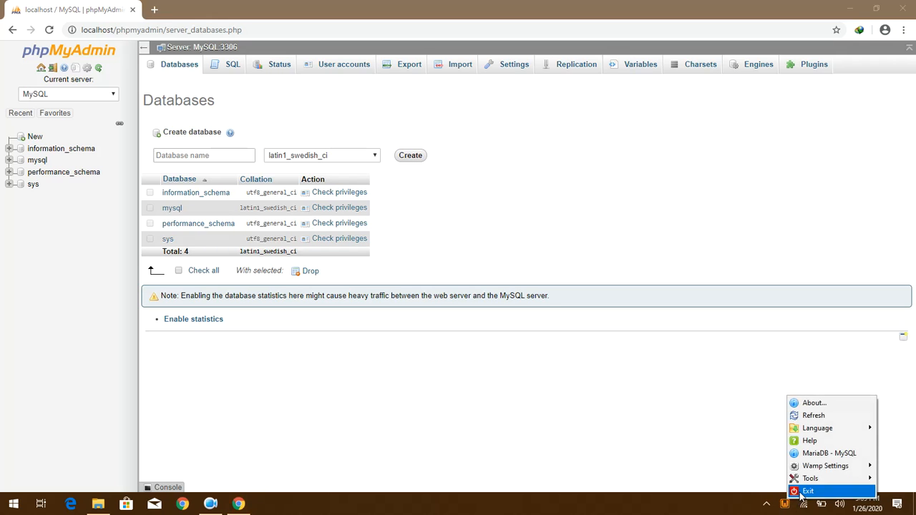
{"action": "left_click", "coordinate": [787, 505]}
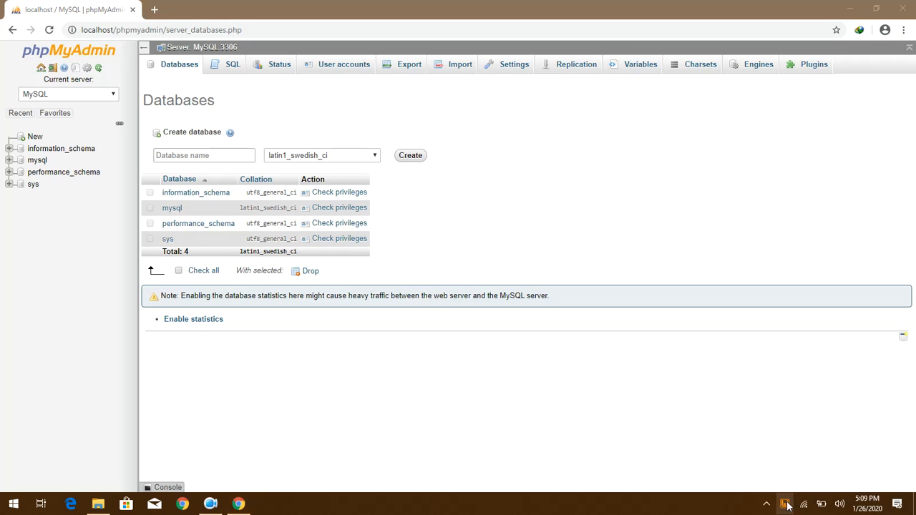
{"action": "left_click", "coordinate": [787, 504]}
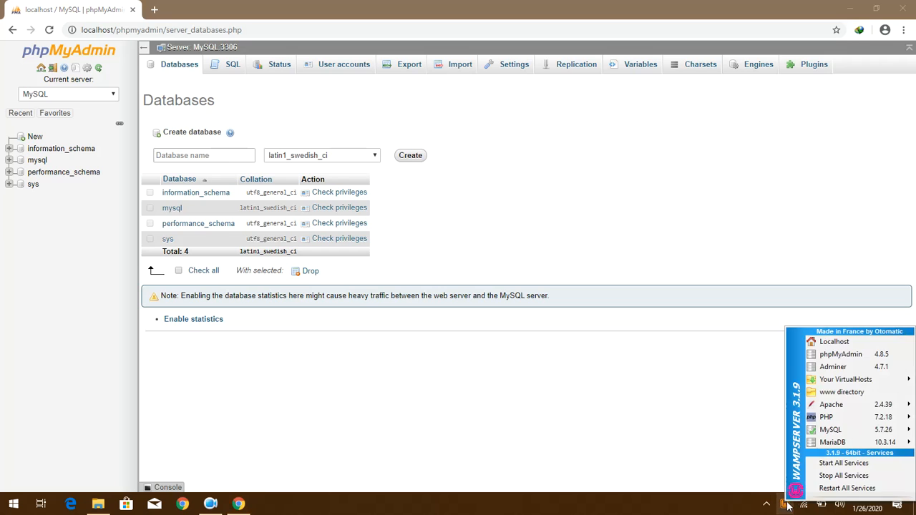
{"action": "left_click", "coordinate": [862, 488]}
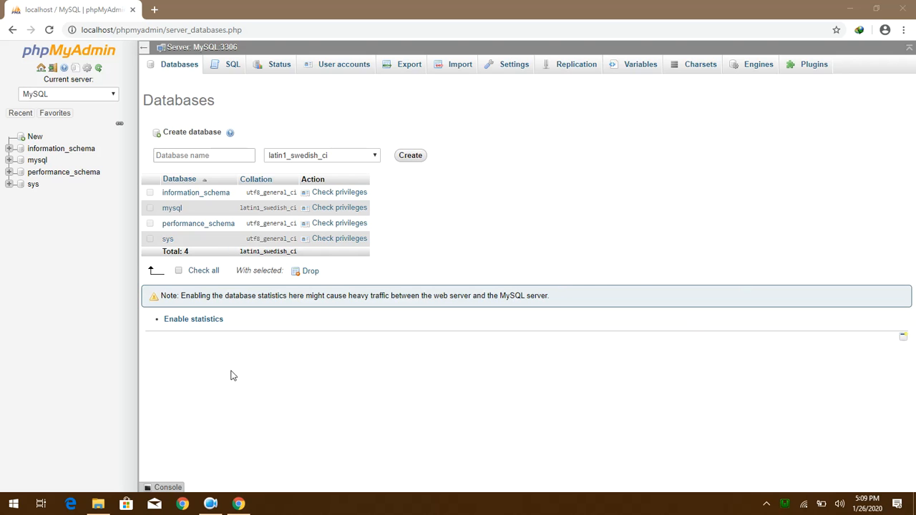
{"action": "left_click", "coordinate": [219, 506]}
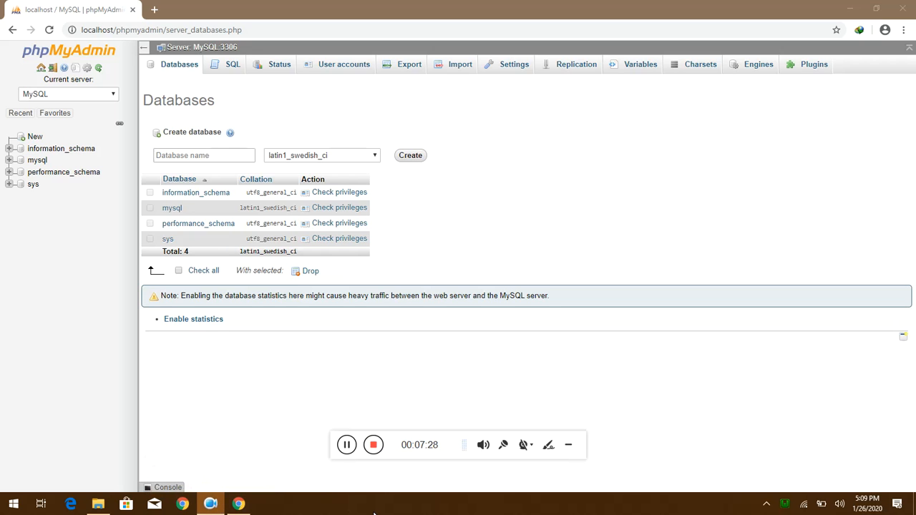